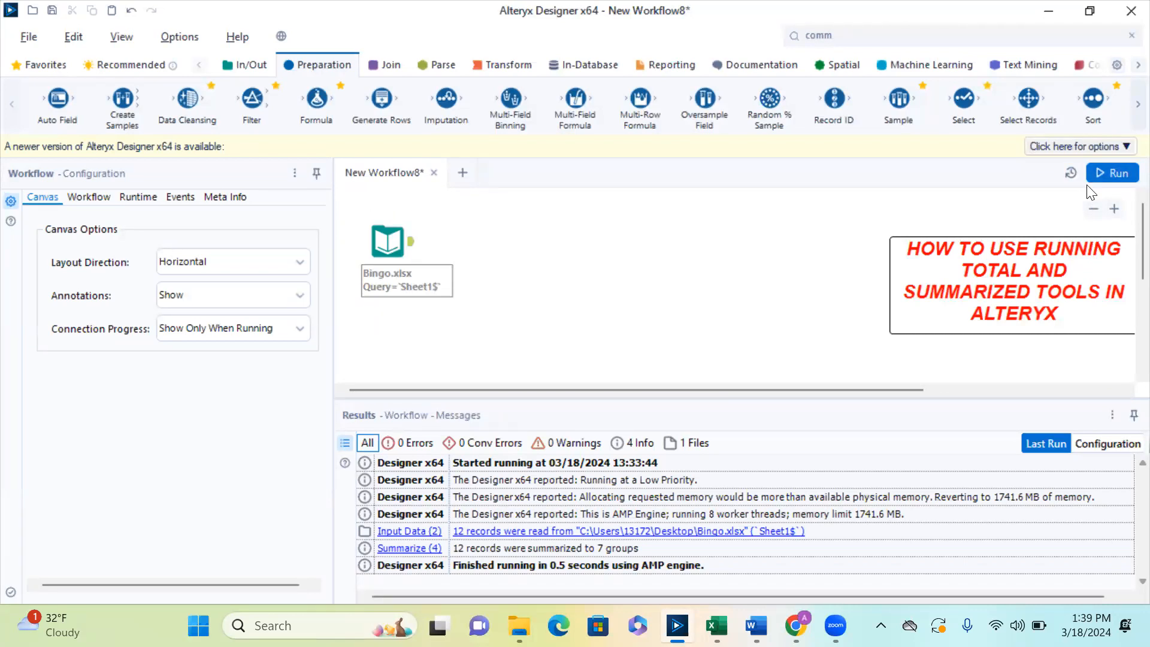
# - Run the workflow and display the output records of the Bingo.xlsx input
pyautogui.click(1103, 168)
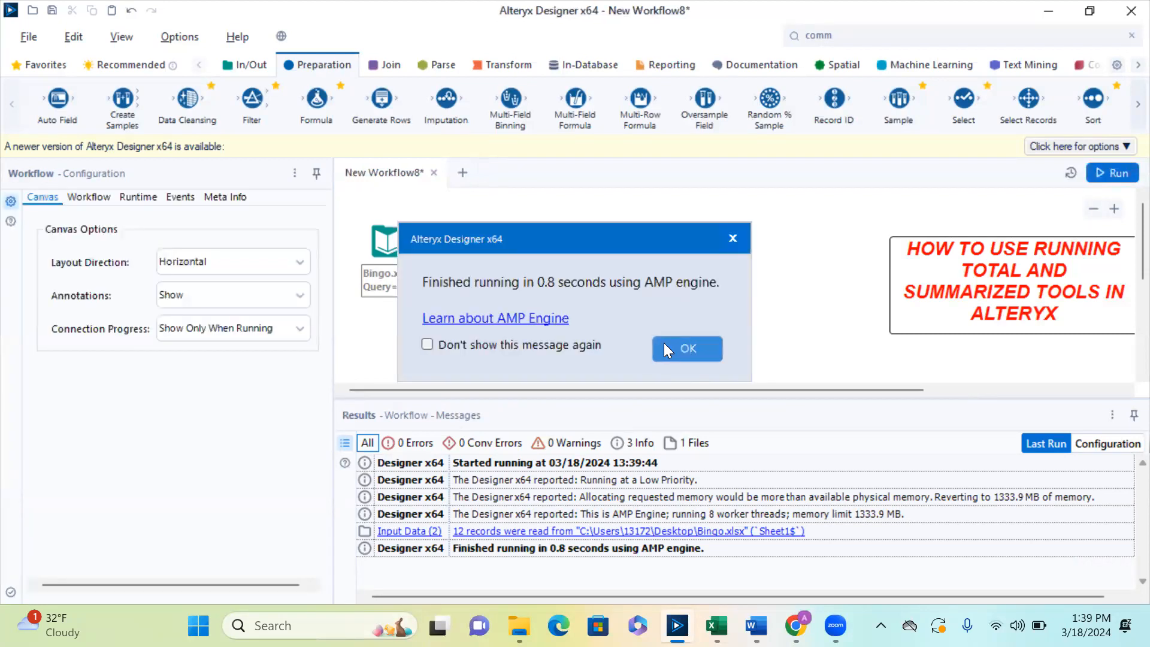
pyautogui.click(682, 346)
pyautogui.click(414, 246)
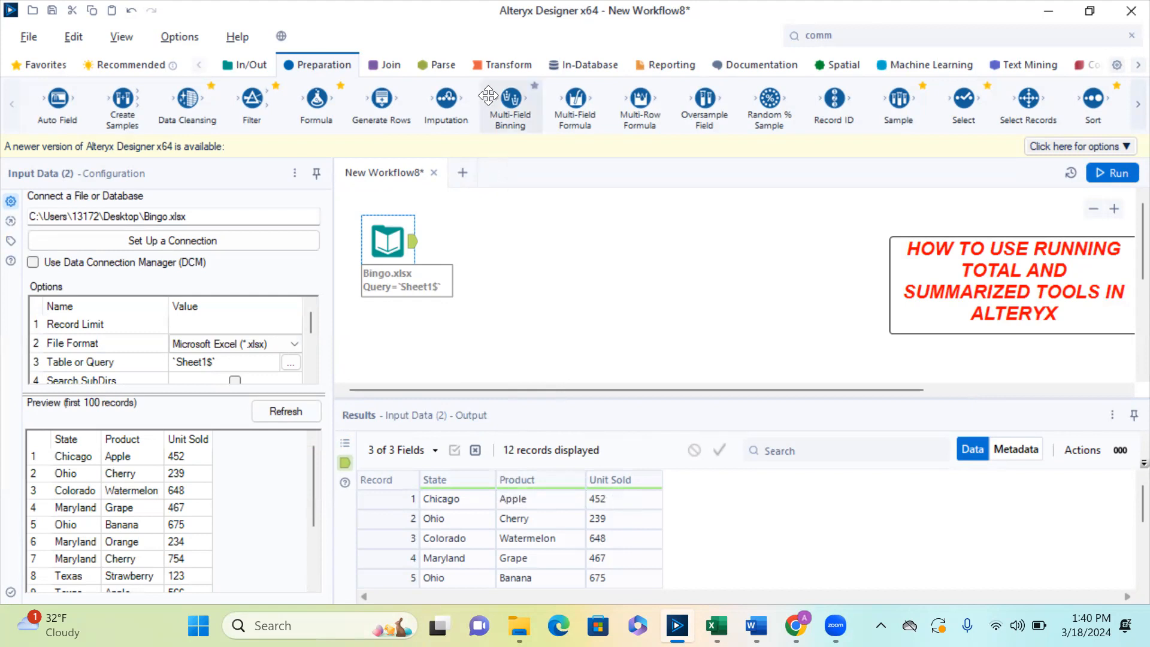
# - Add a Summarize tool and a Running Total tool, each connected directly to the Bingo.xlsx input's output
pyautogui.click(497, 67)
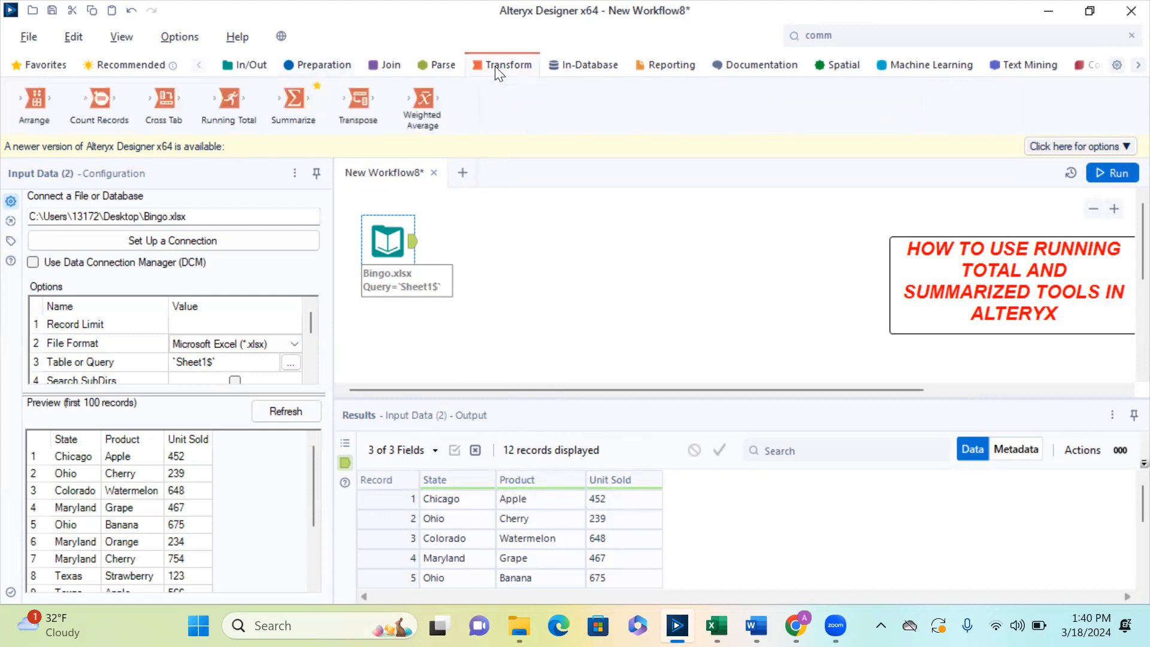
pyautogui.moveTo(297, 94); pyautogui.dragTo(506, 207)
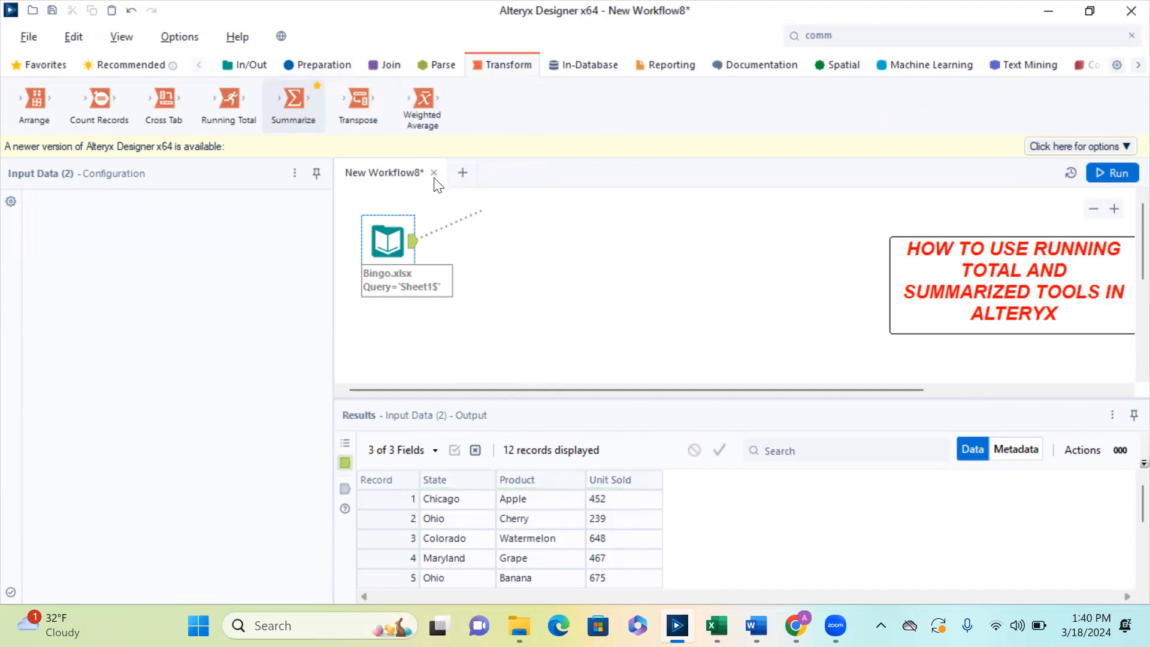
pyautogui.moveTo(229, 108); pyautogui.dragTo(509, 301)
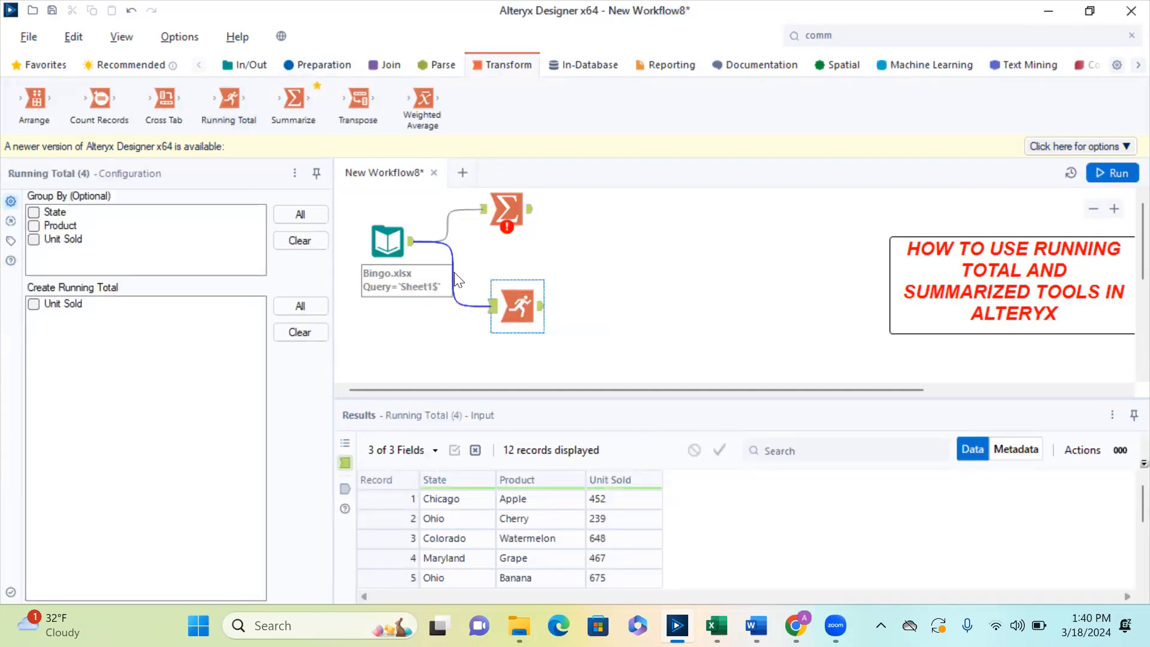
# - Configure the Summarize tool to group by Product and sum Unit Sold
pyautogui.click(505, 206)
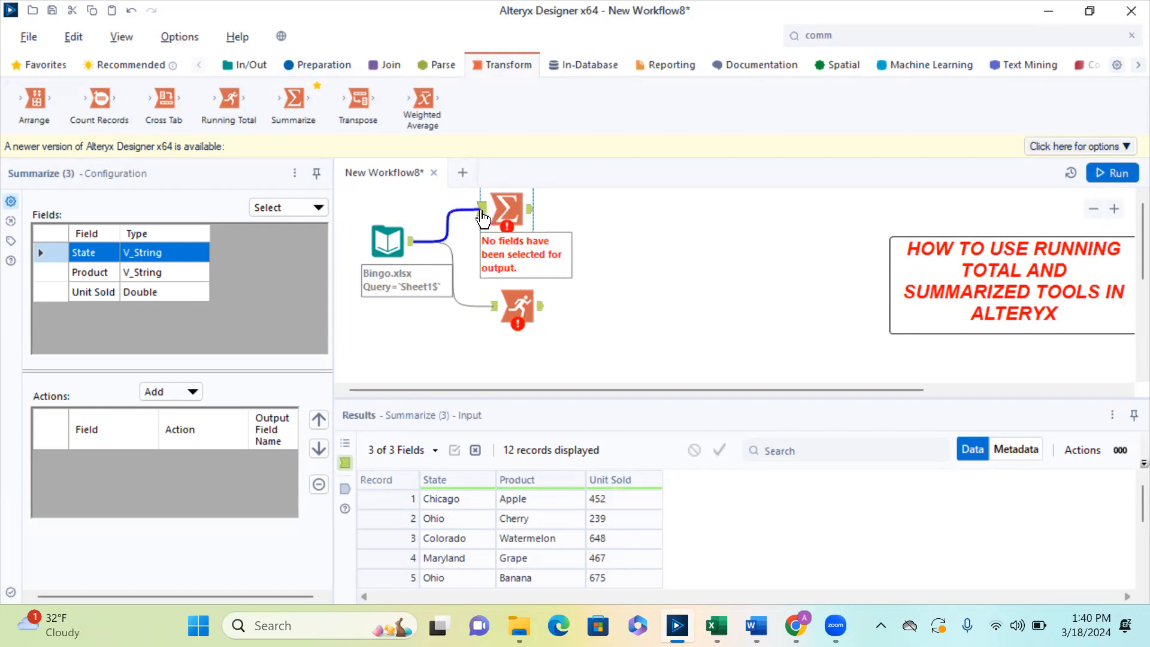
pyautogui.click(481, 212)
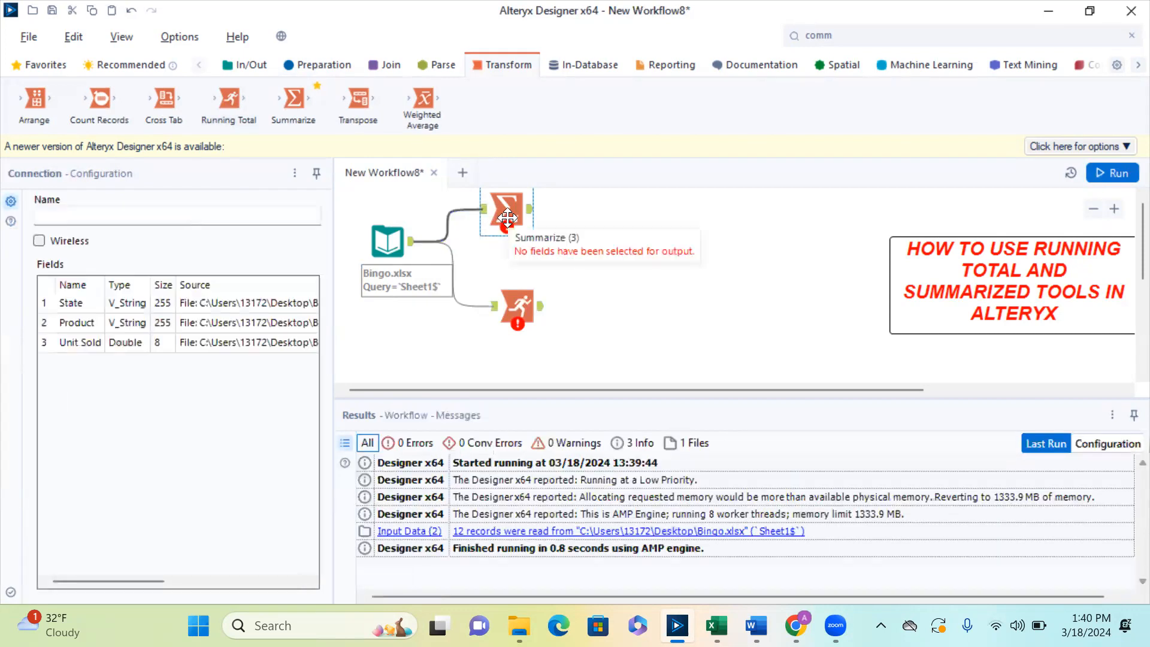
pyautogui.click(508, 217)
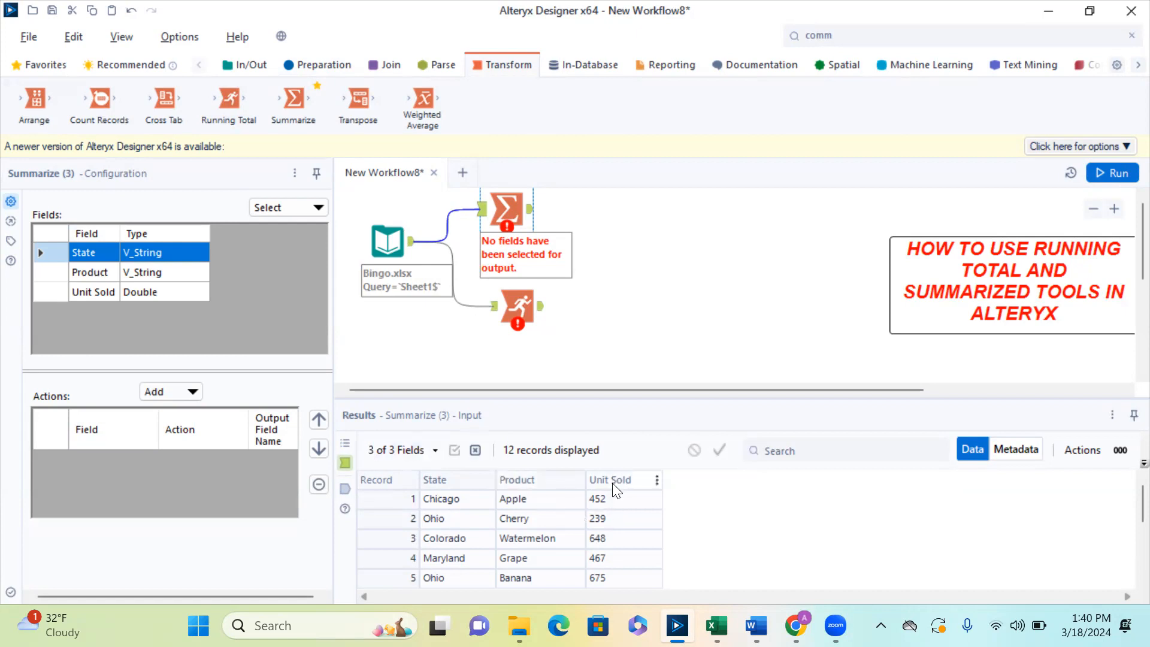
pyautogui.click(55, 272)
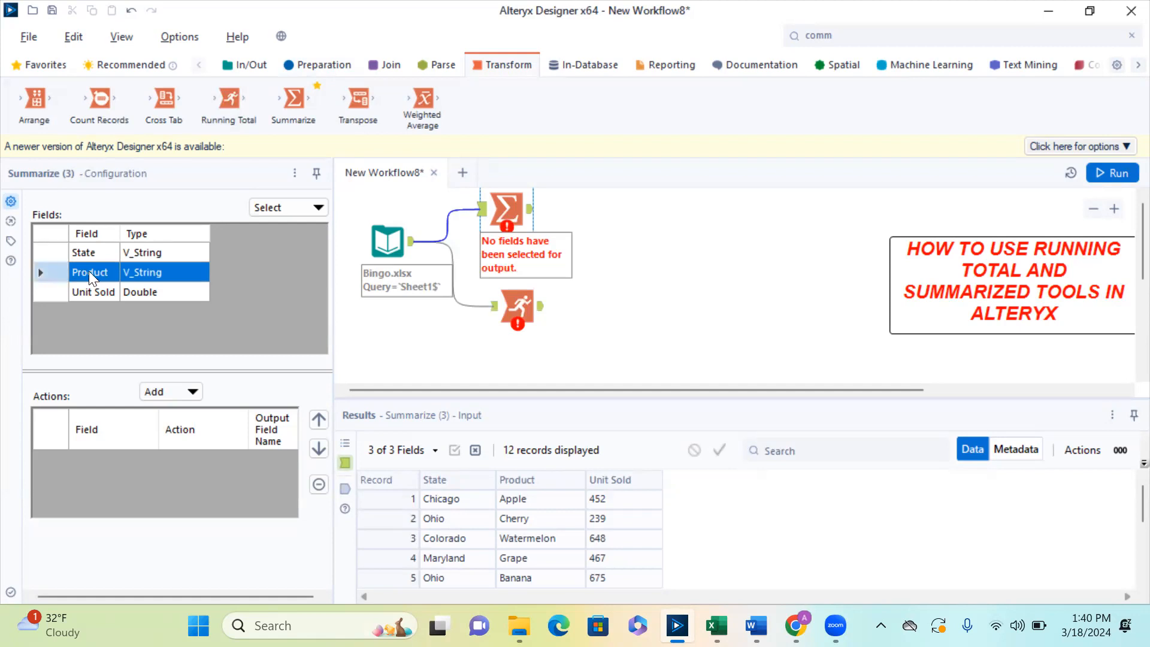
pyautogui.click(192, 393)
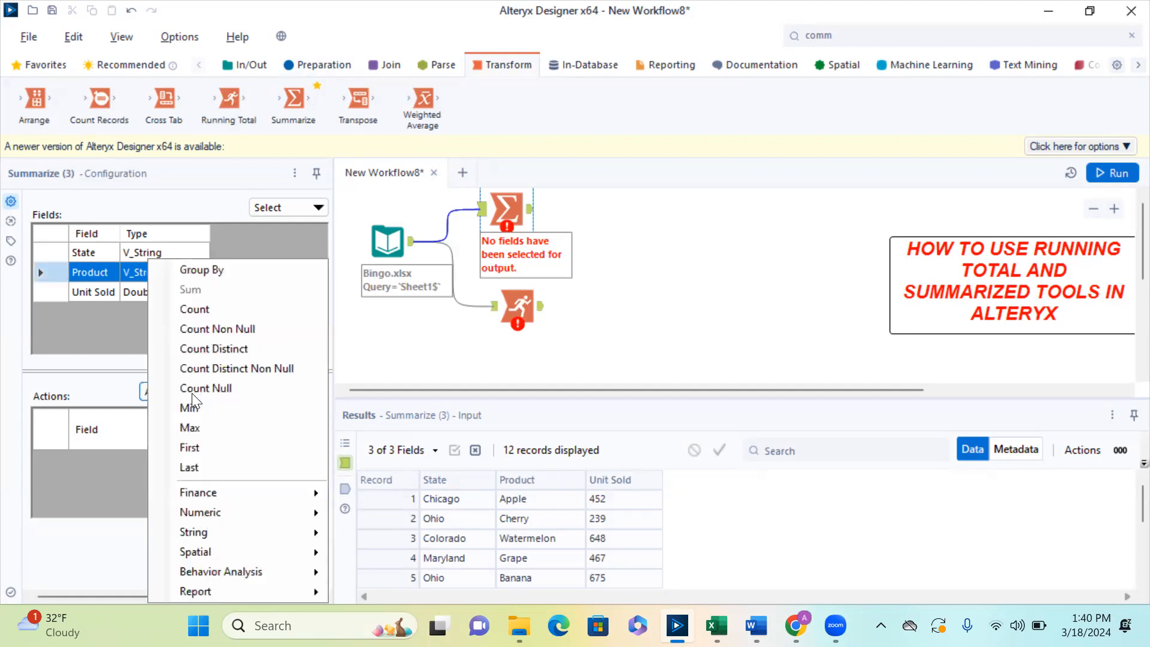
pyautogui.click(201, 269)
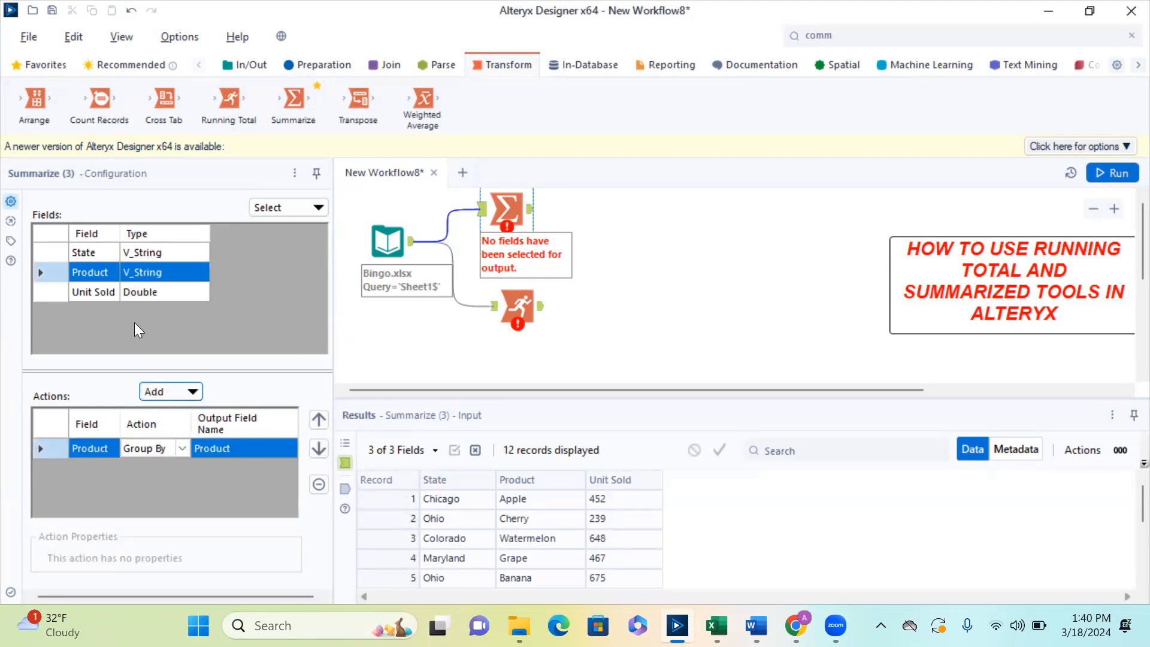
pyautogui.click(52, 290)
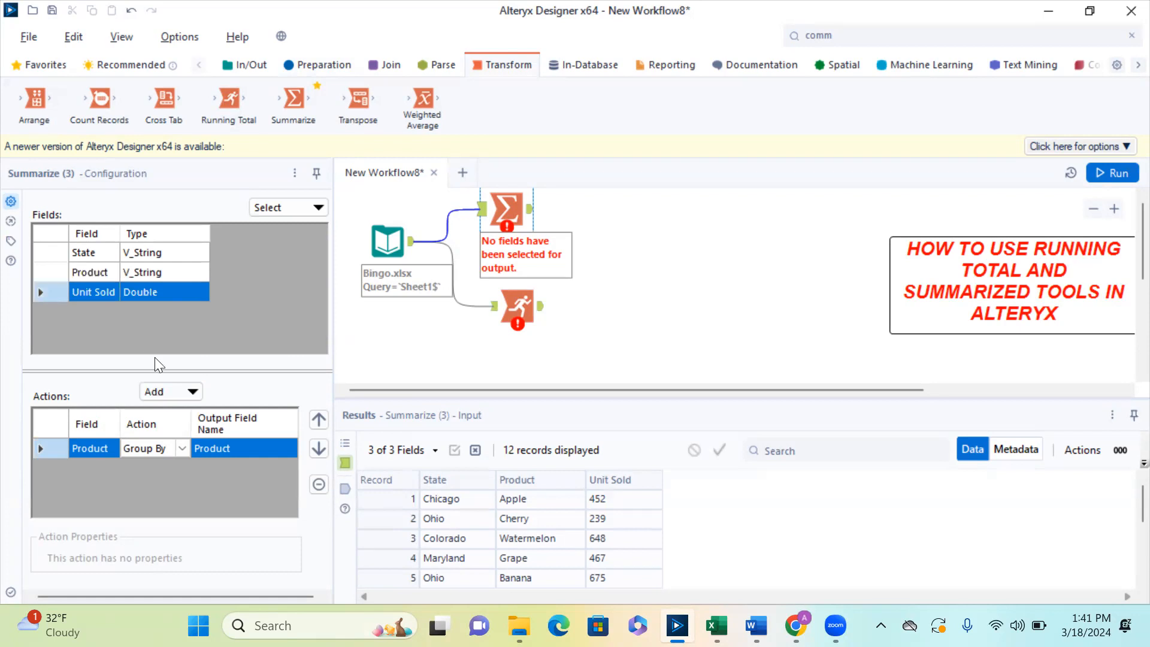
pyautogui.click(192, 392)
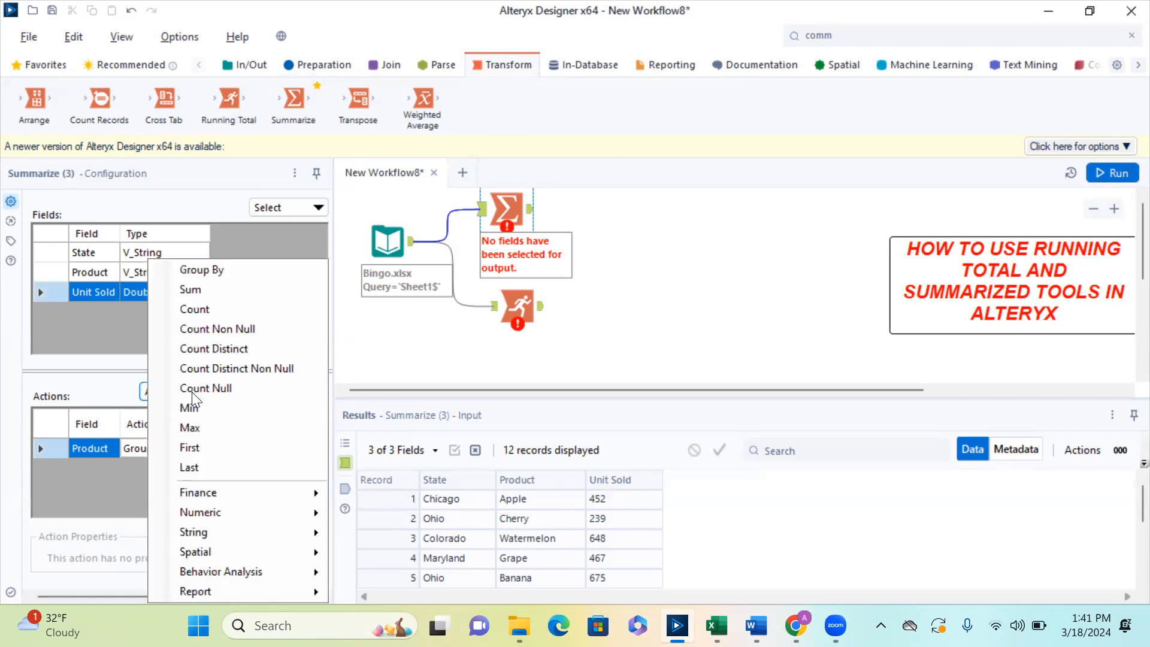
pyautogui.click(192, 290)
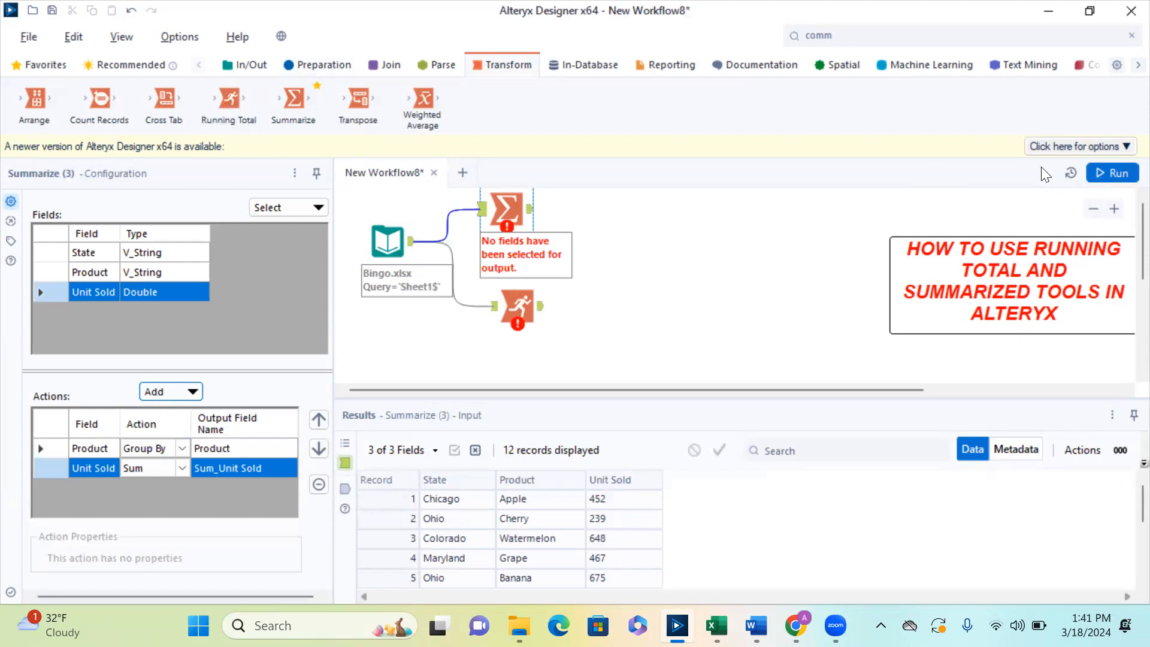
# - Run the workflow with the Summarize settings and select the Summarize tool to show its results
pyautogui.click(1110, 178)
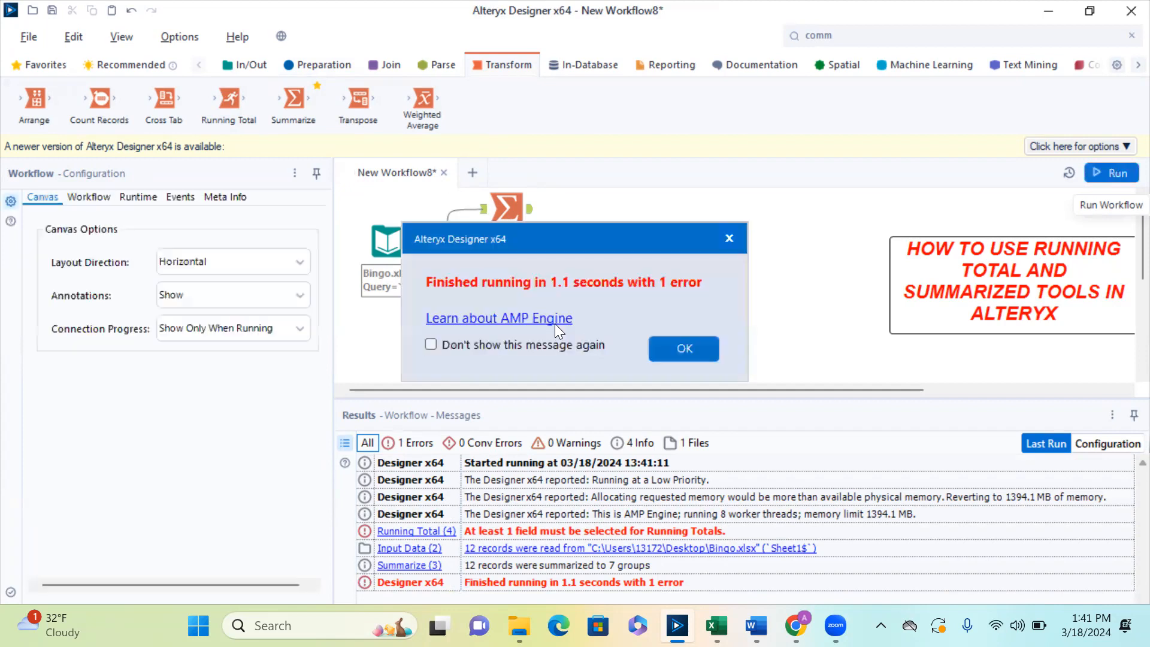
pyautogui.click(680, 353)
pyautogui.click(511, 214)
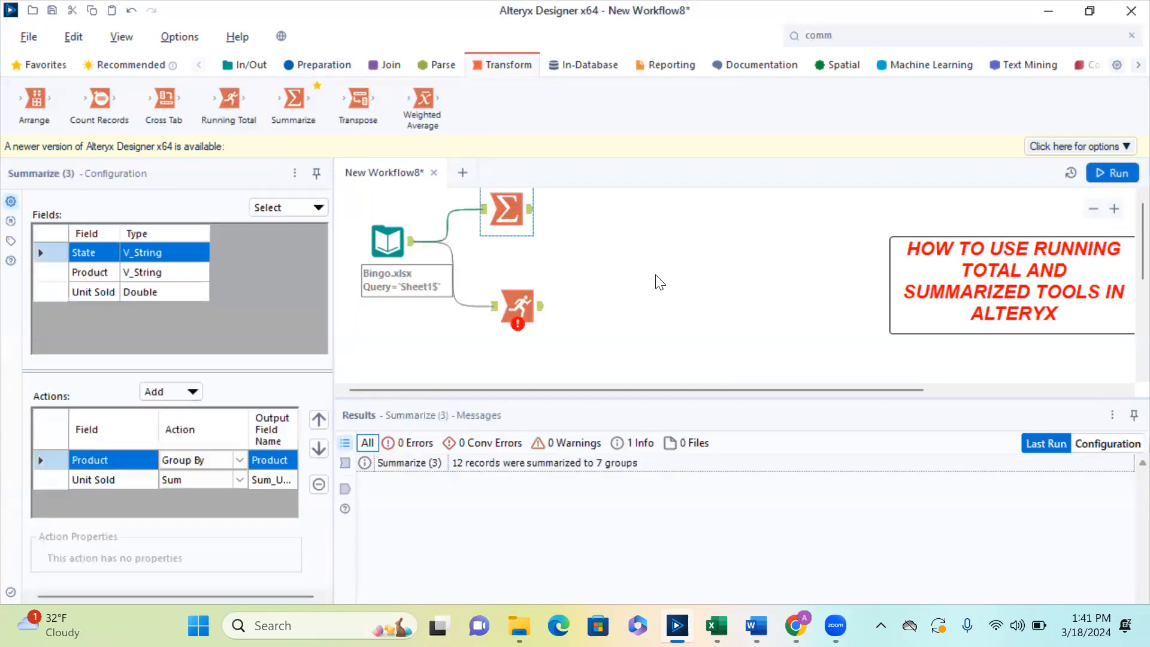
# - Compare the Summarize tool's input records with its output of summed Unit Sold per Product
pyautogui.click(344, 464)
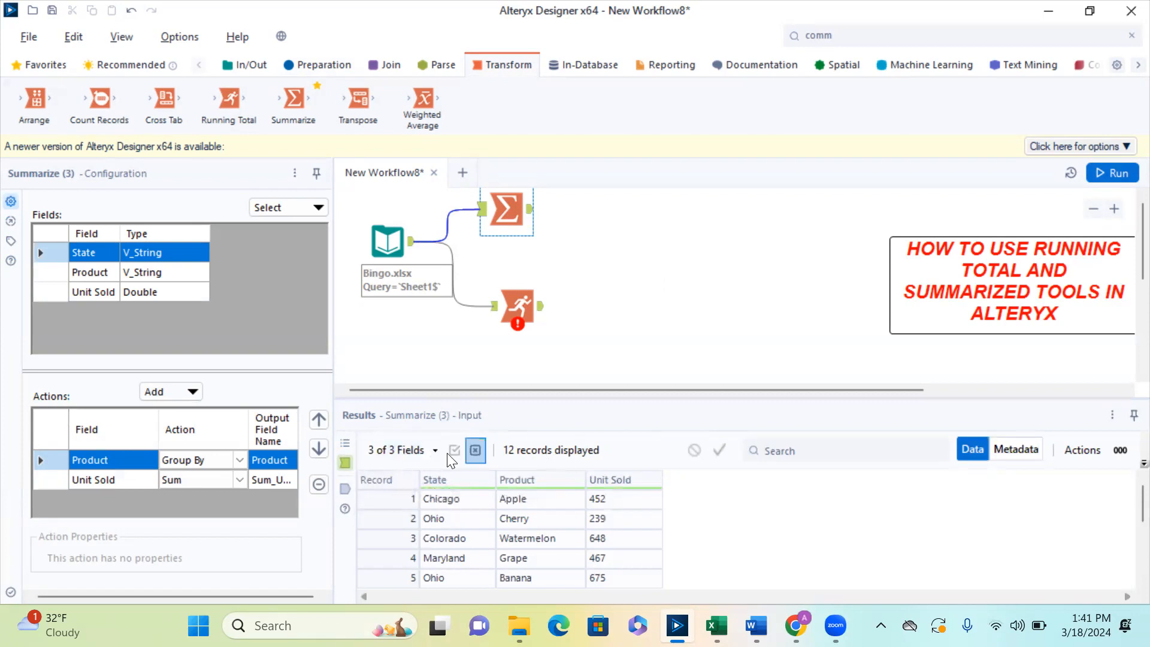
pyautogui.click(346, 490)
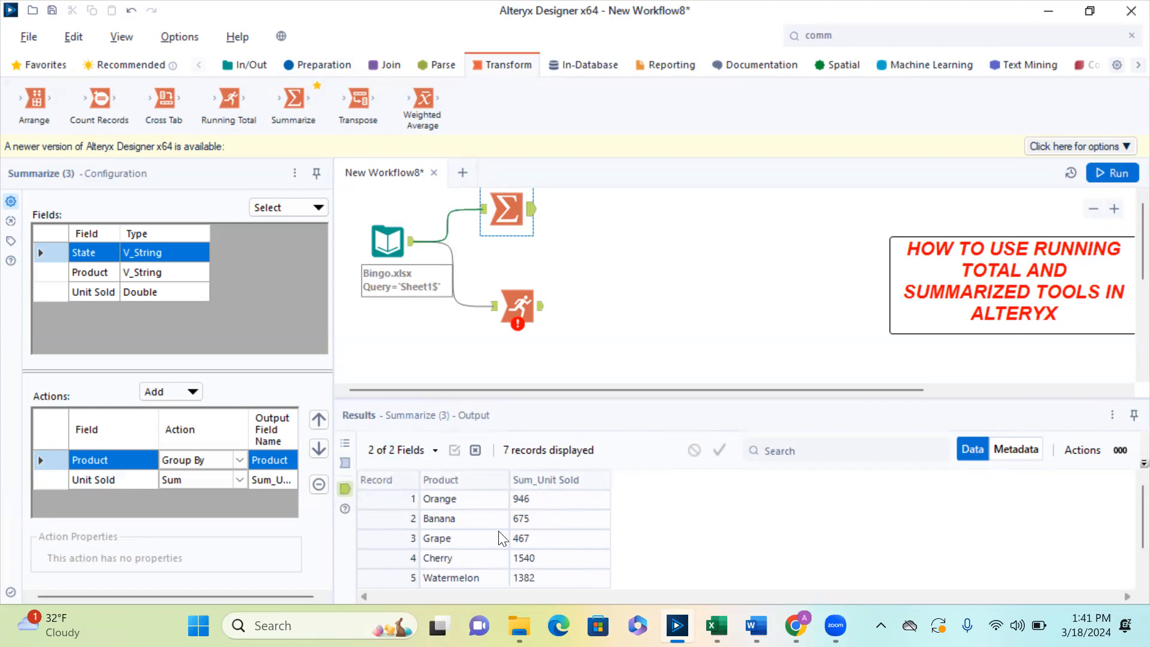
pyautogui.scroll(-1, 471, 565)
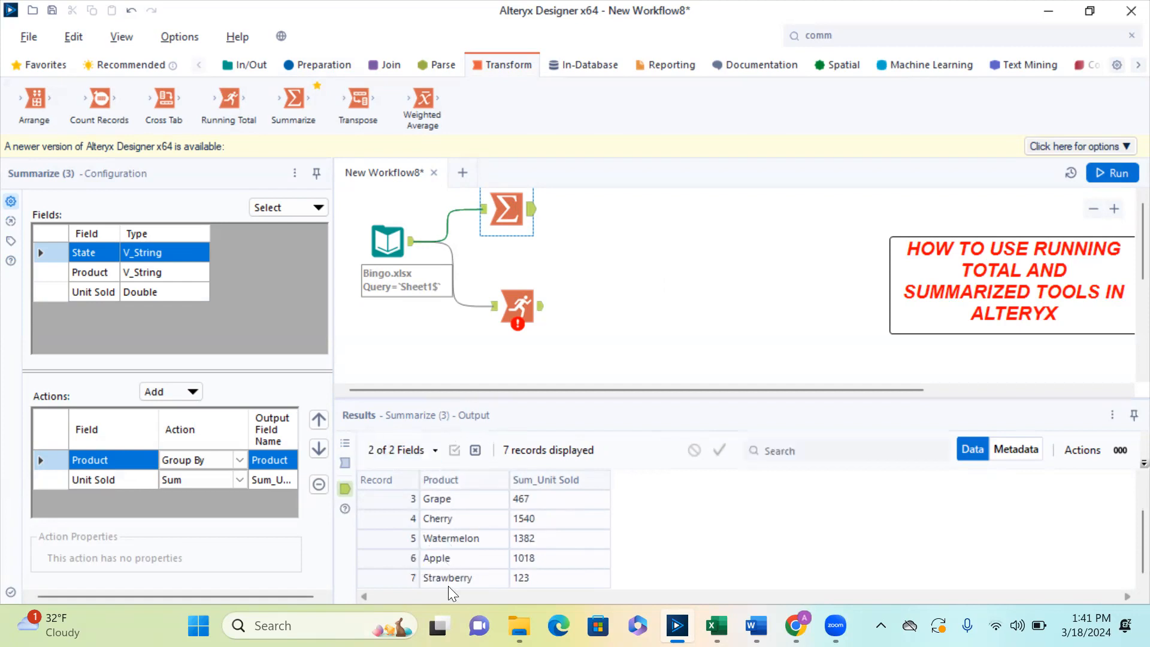
pyautogui.scroll(1, 449, 565)
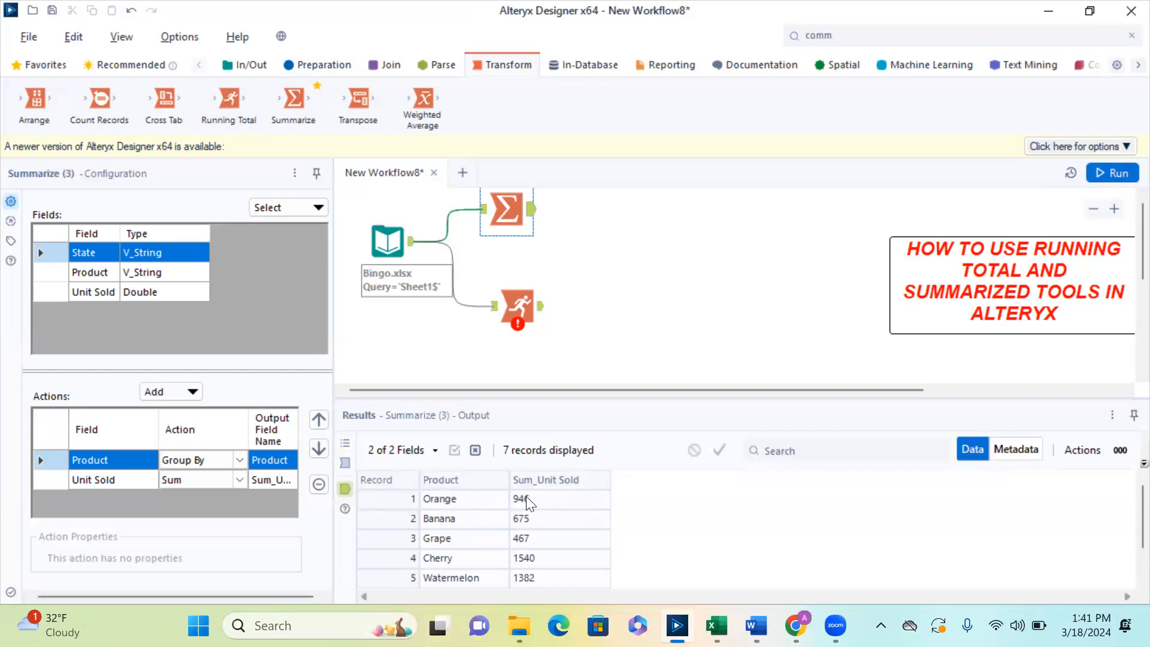
pyautogui.click(345, 461)
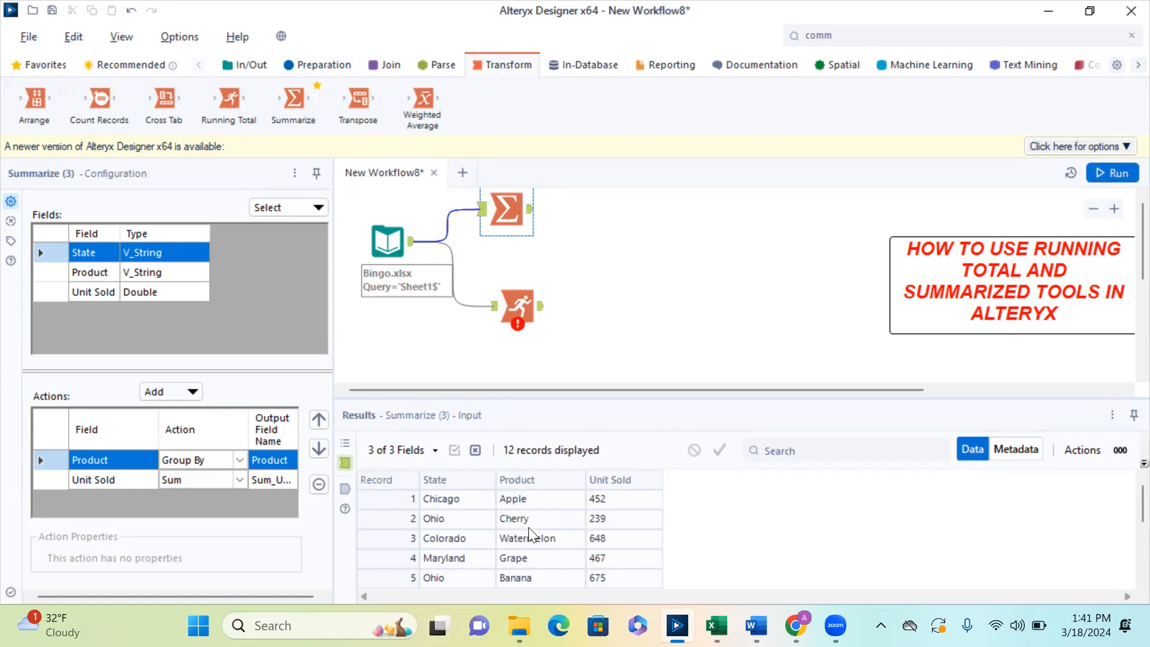
pyautogui.scroll(-3, 529, 527)
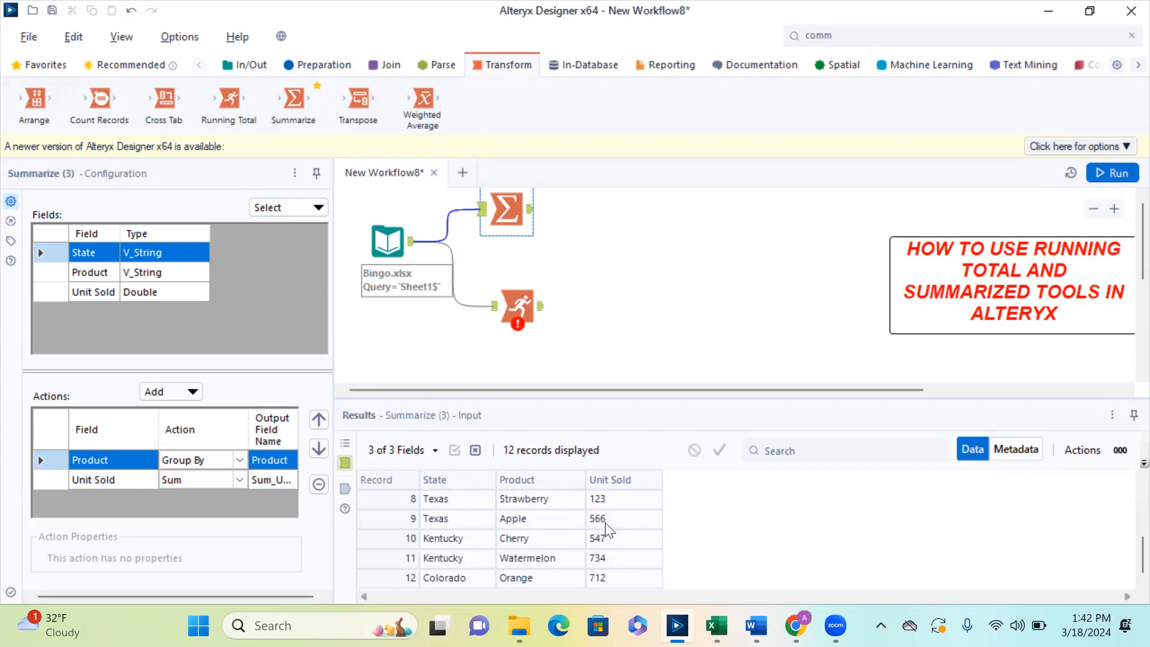
pyautogui.scroll(3, 539, 519)
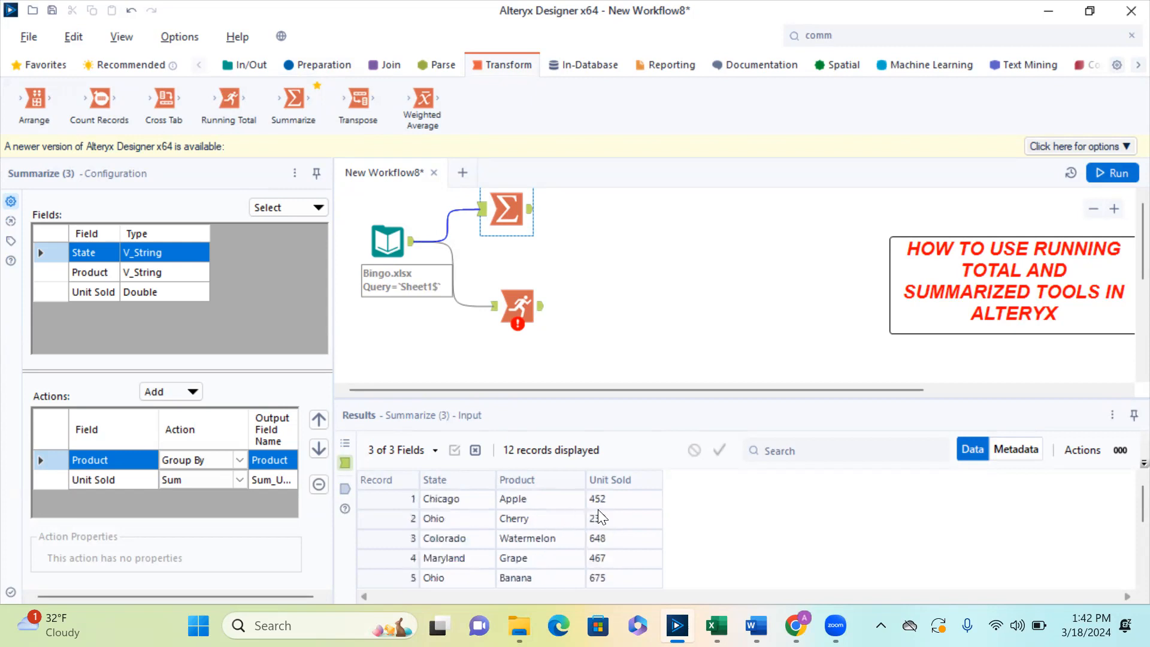
pyautogui.click(344, 489)
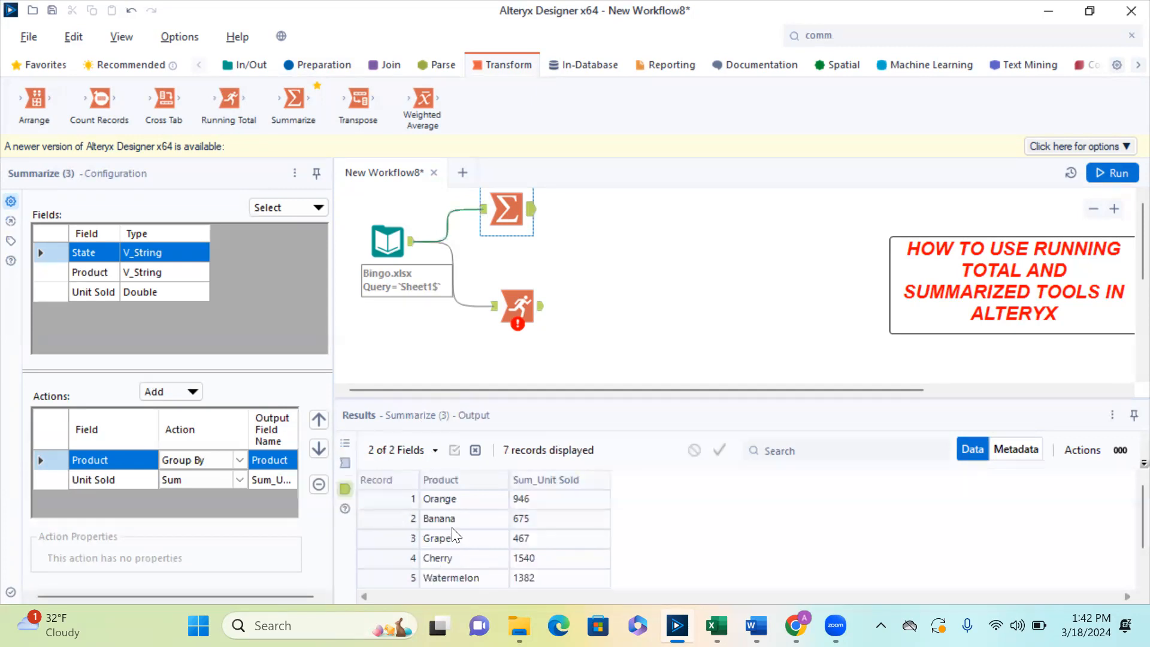
pyautogui.scroll(-2, 436, 549)
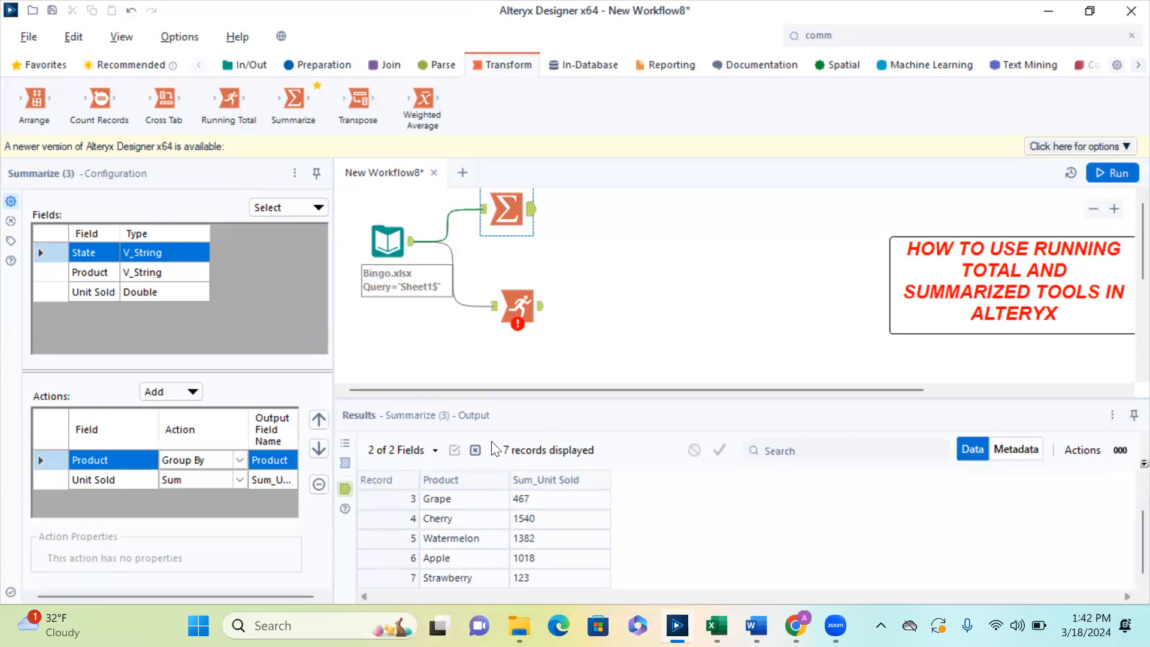
# - Set the Running Total tool to group by Product with a running total on Unit Sold, and run the workflow
pyautogui.click(516, 310)
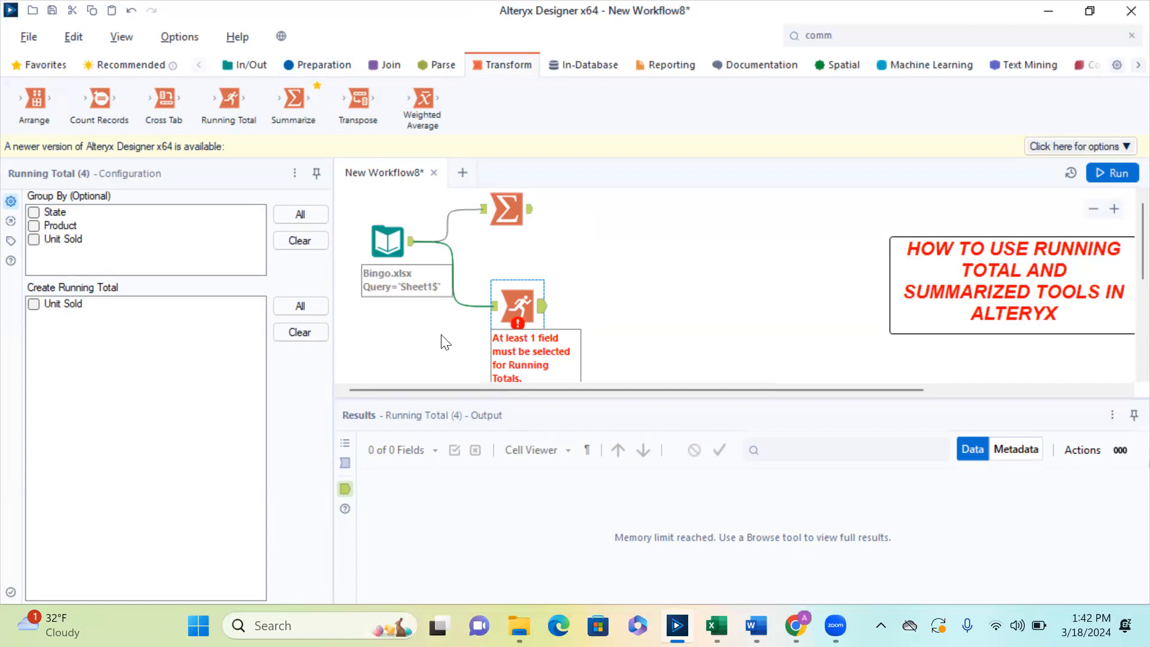
pyautogui.click(33, 225)
pyautogui.click(33, 225)
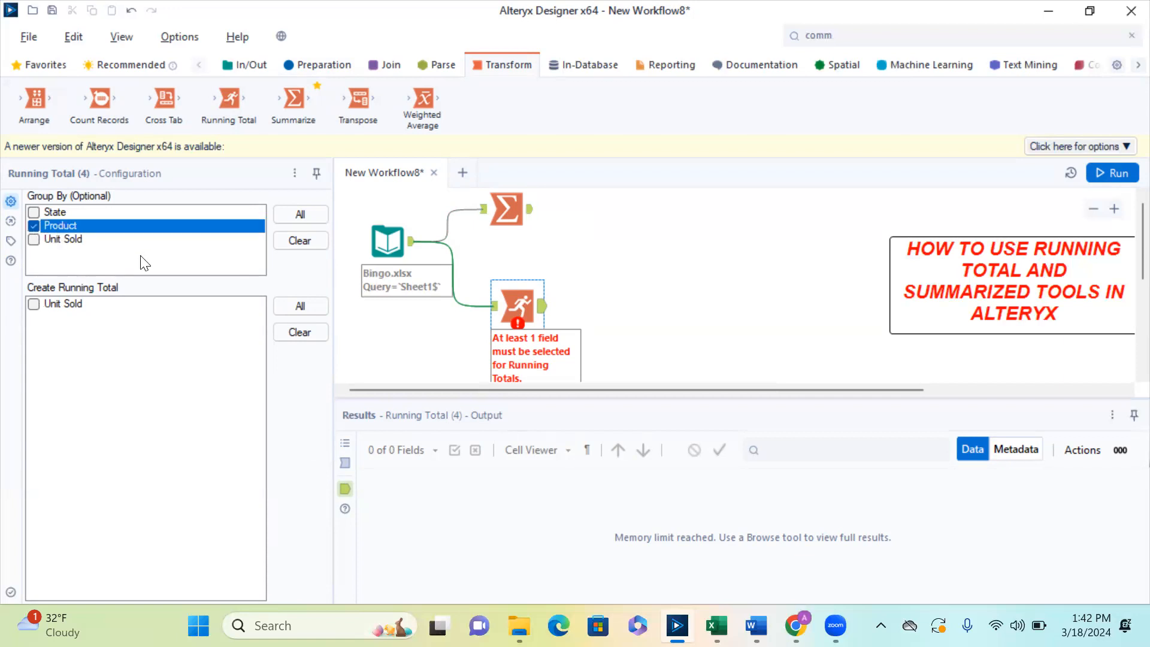
pyautogui.click(34, 306)
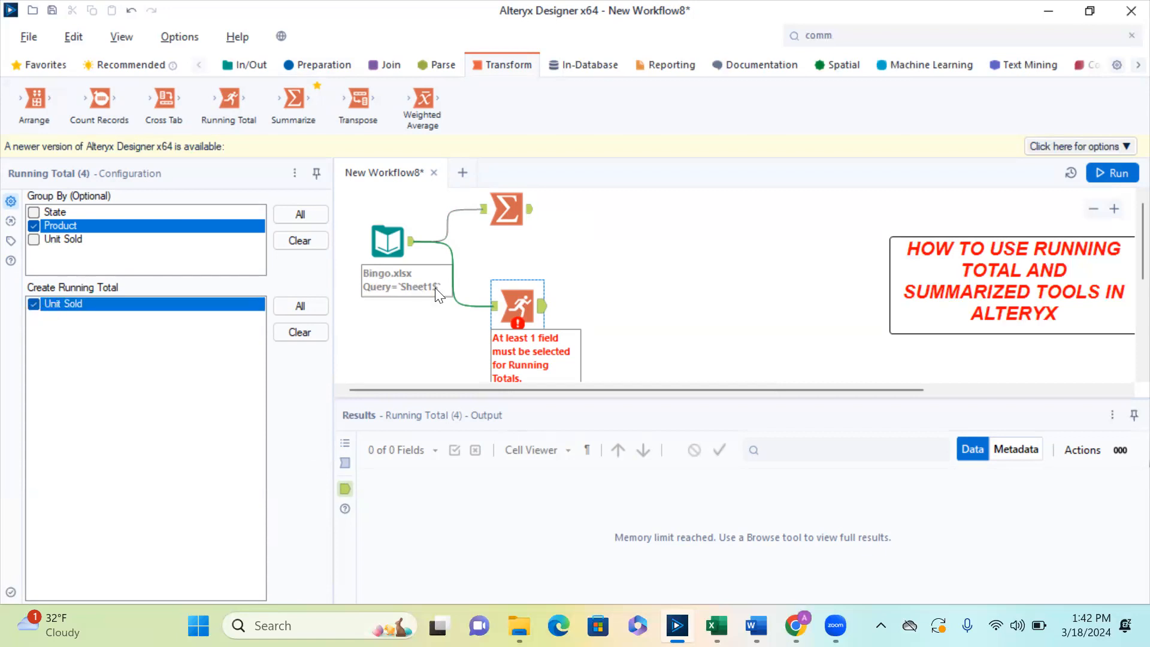
pyautogui.click(1098, 175)
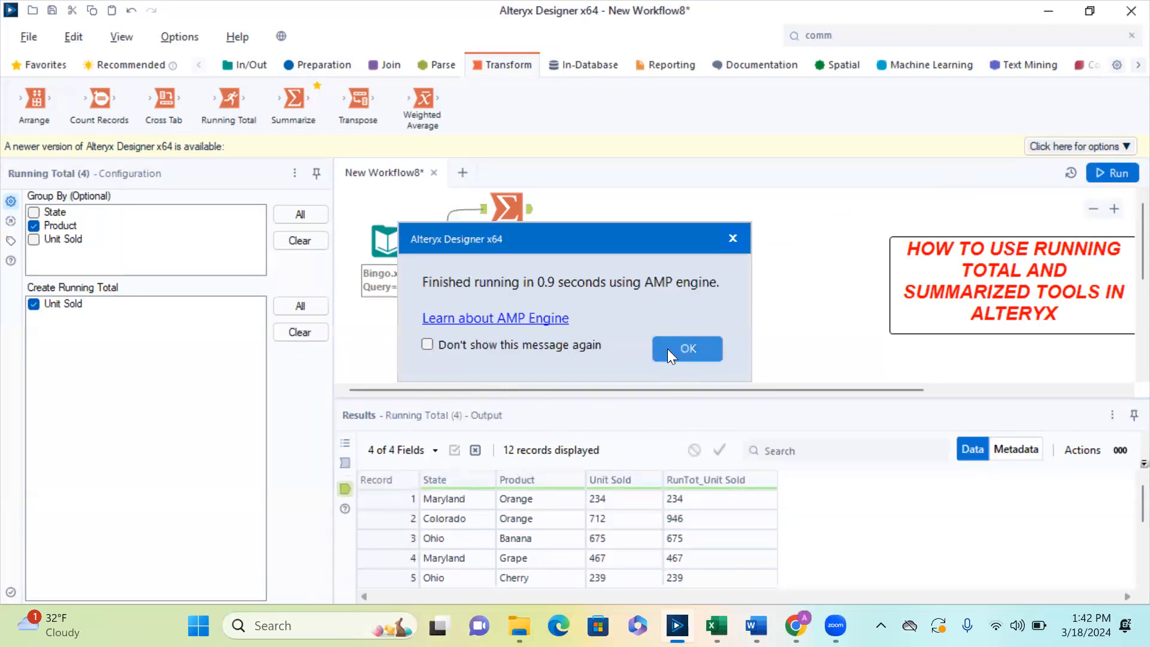
pyautogui.click(667, 348)
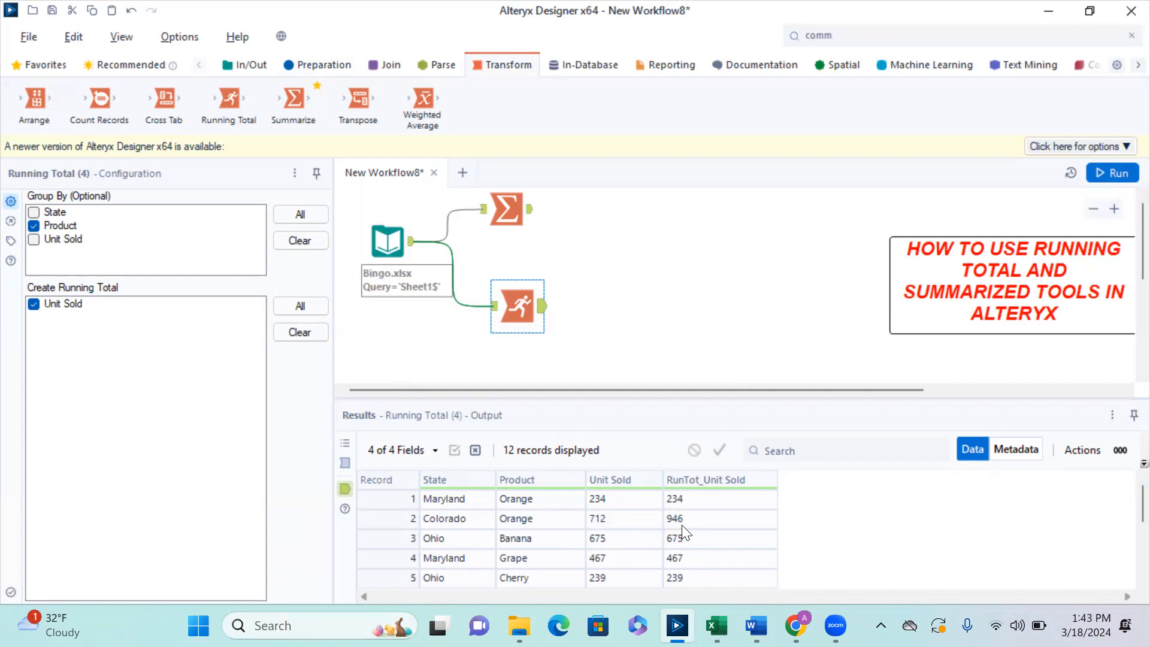
# - Compare the Running Total tool's cumulative Unit Sold values with the Summarize tool's sums per Product
pyautogui.scroll(-3, 630, 552)
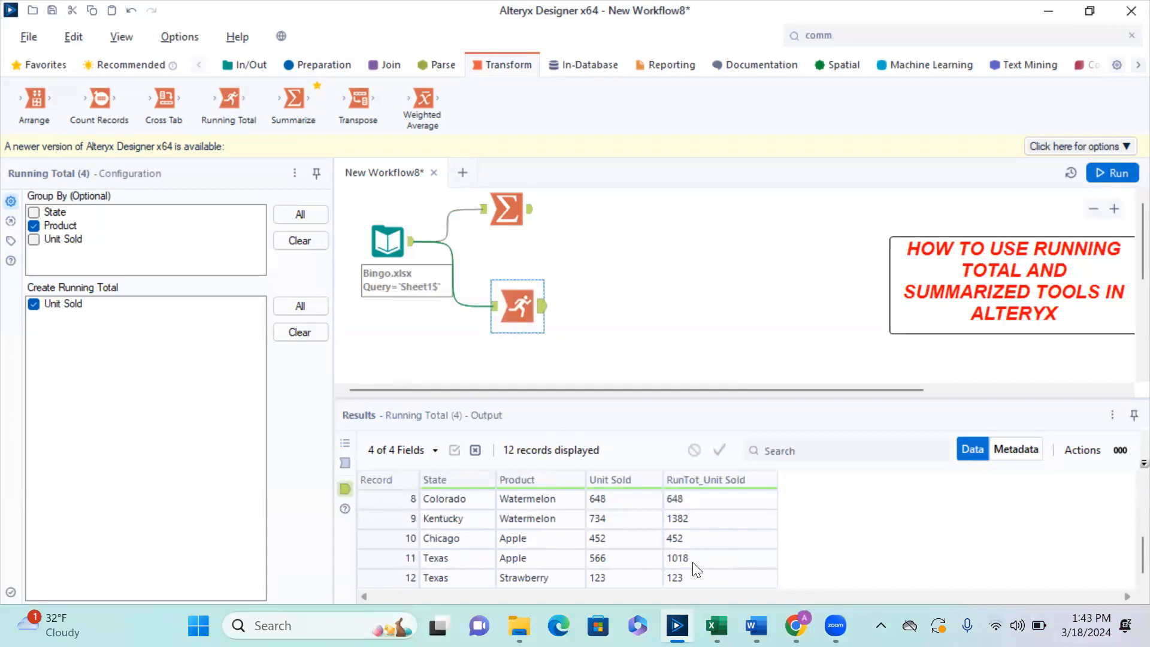
pyautogui.click(503, 208)
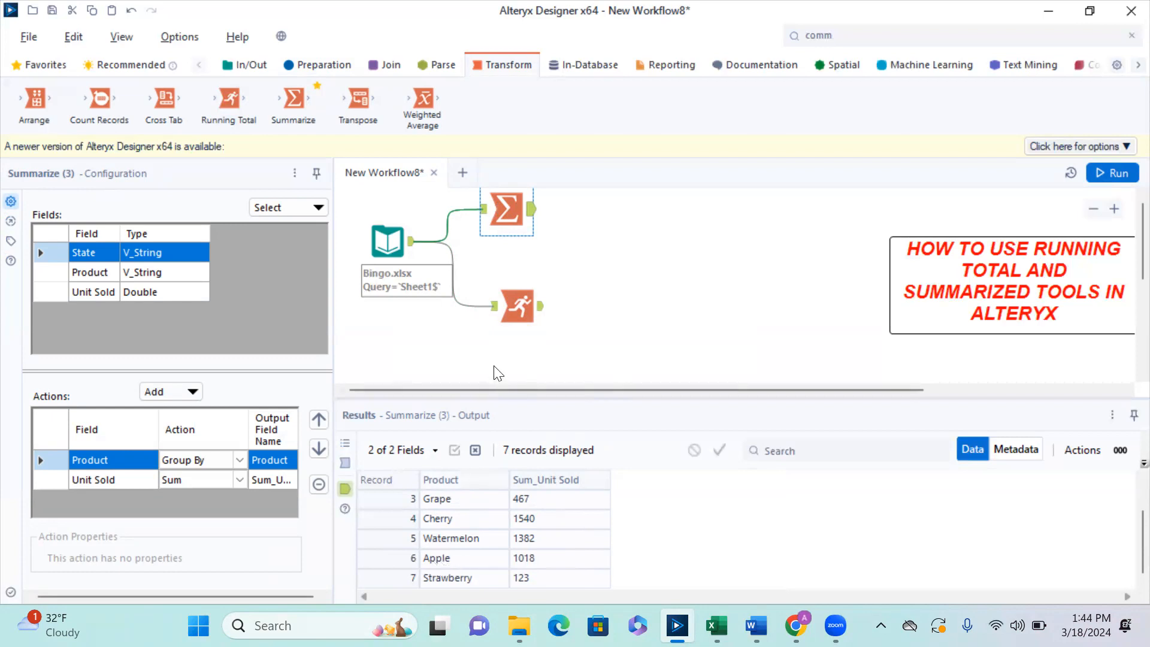
pyautogui.click(521, 304)
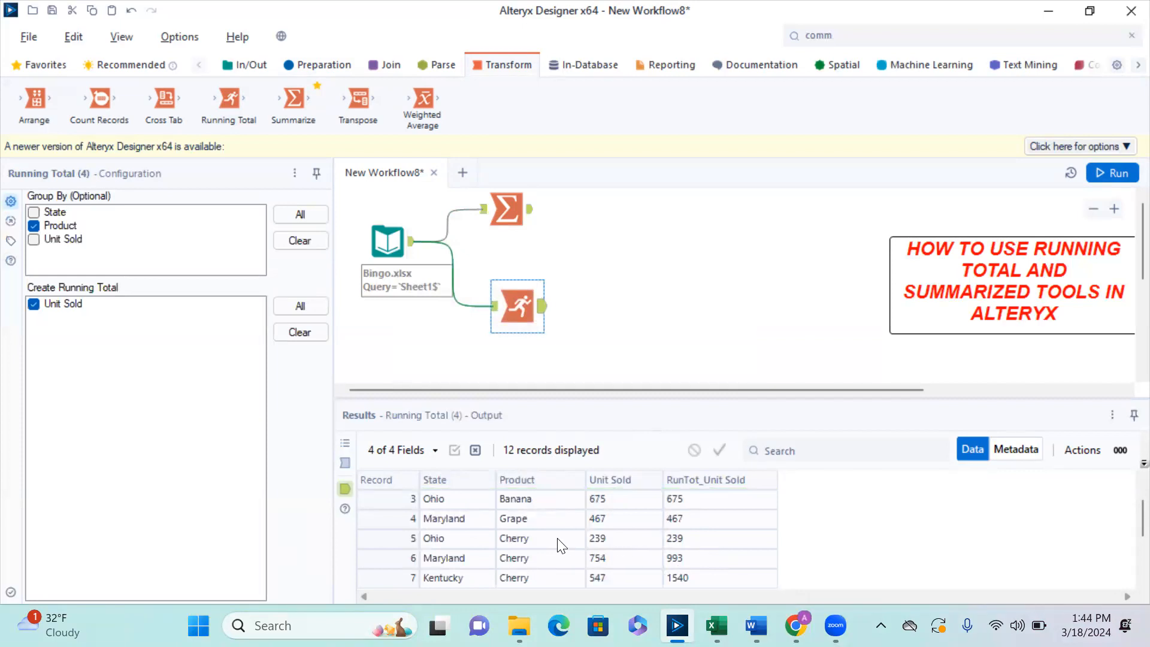
pyautogui.scroll(-2, 507, 554)
pyautogui.scroll(3, 507, 554)
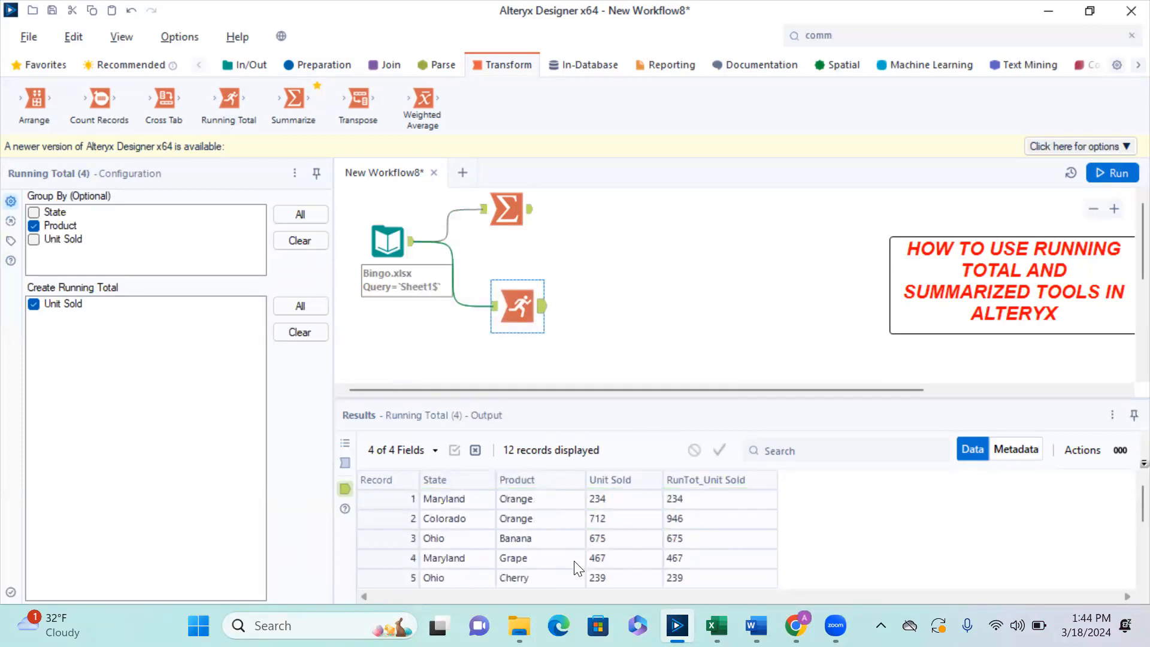